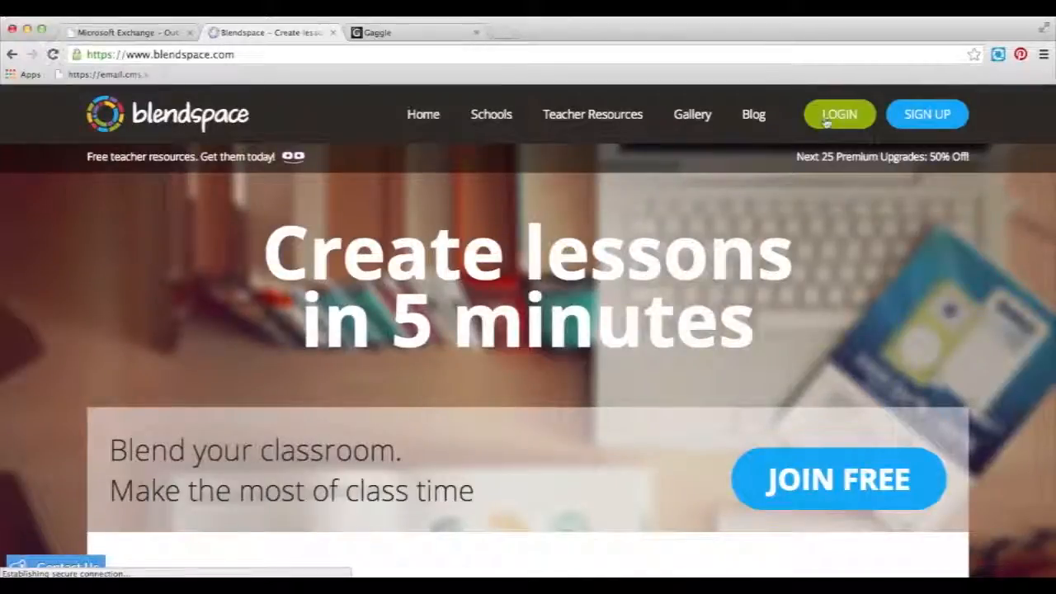
# Log in to Blendspace with the saved account e-mail and password, allowing the browser to use the stored keychain item.
pyautogui.click(834, 123)
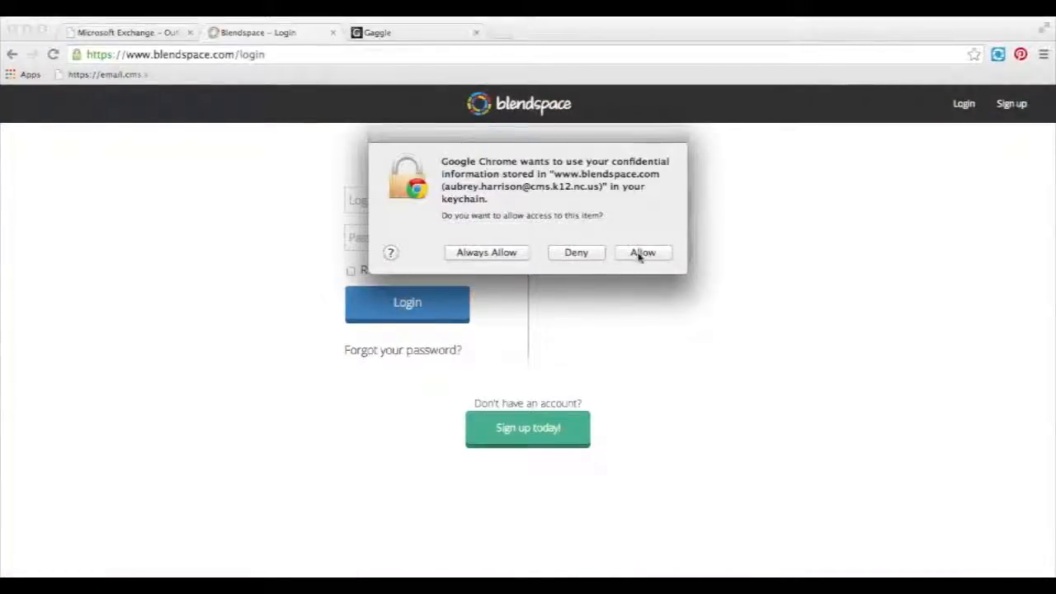
pyautogui.click(641, 254)
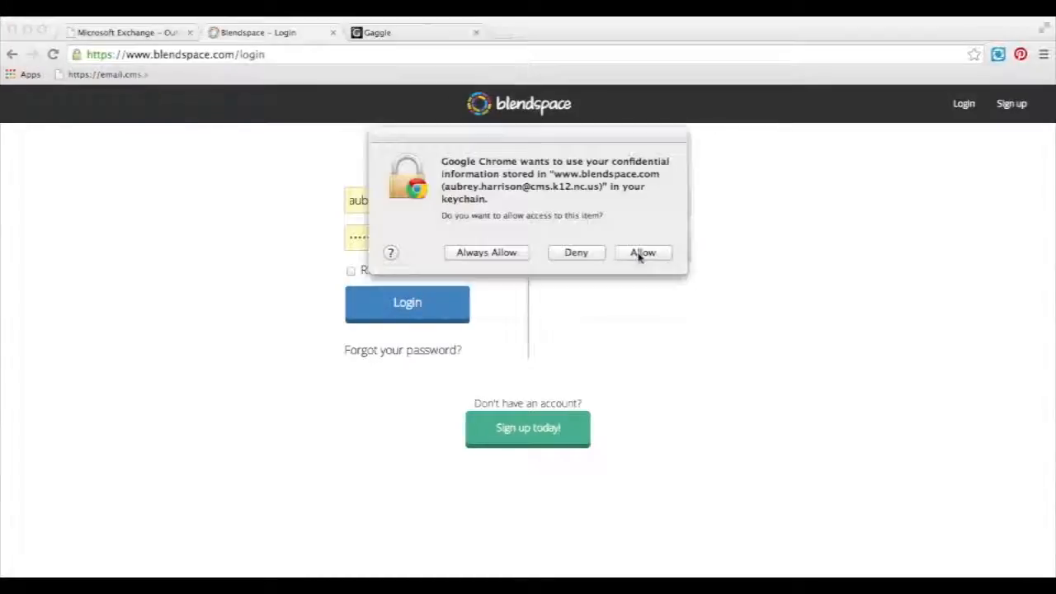
pyautogui.click(642, 253)
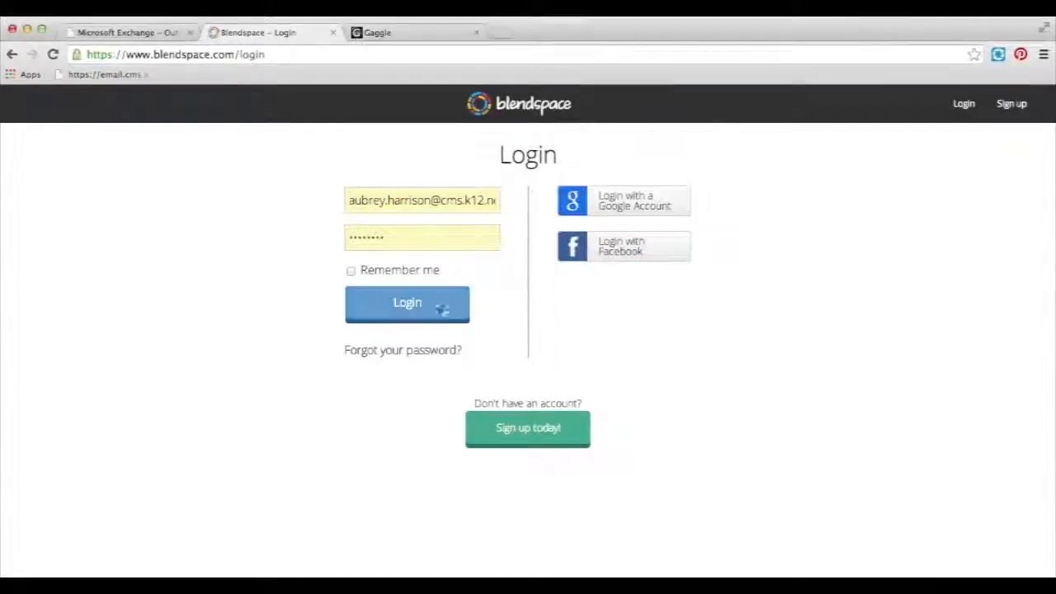
pyautogui.click(433, 322)
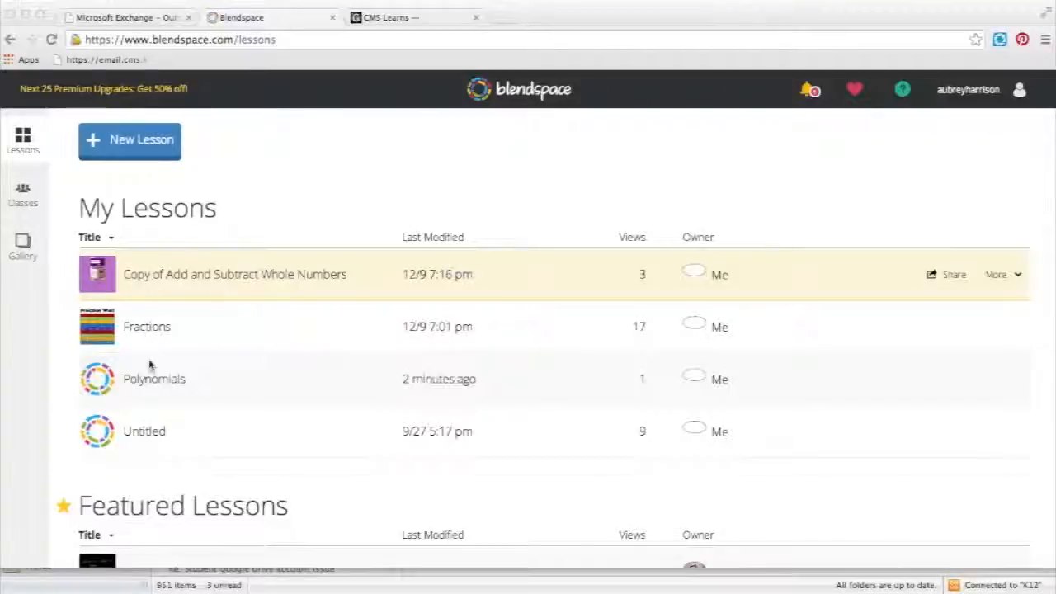
# Open the Polynomials lesson for editing and change its theme to Dark.
pyautogui.click(155, 384)
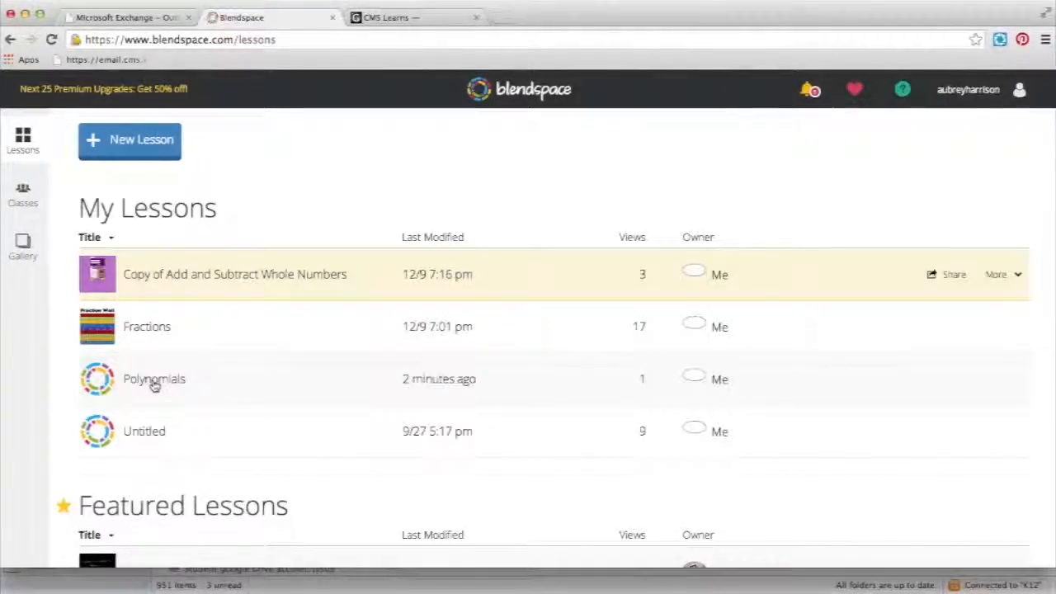
pyautogui.click(155, 382)
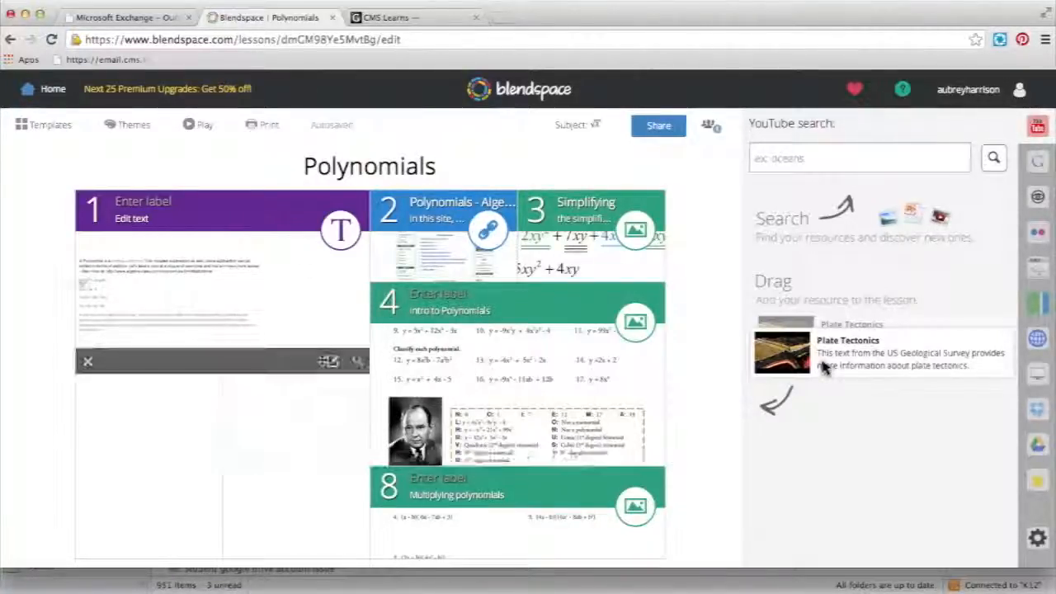
pyautogui.click(64, 130)
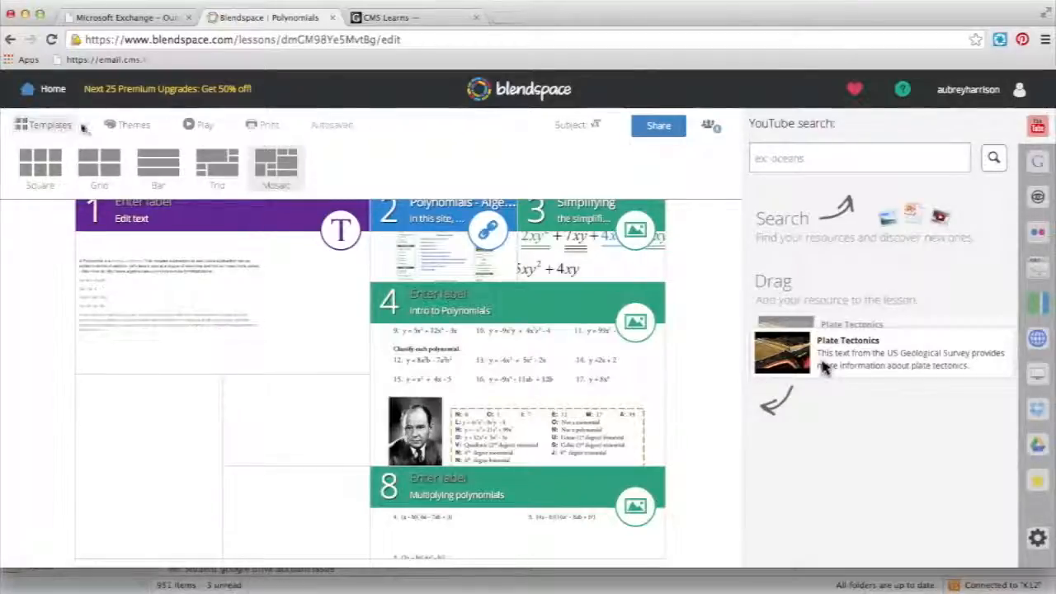
pyautogui.click(118, 128)
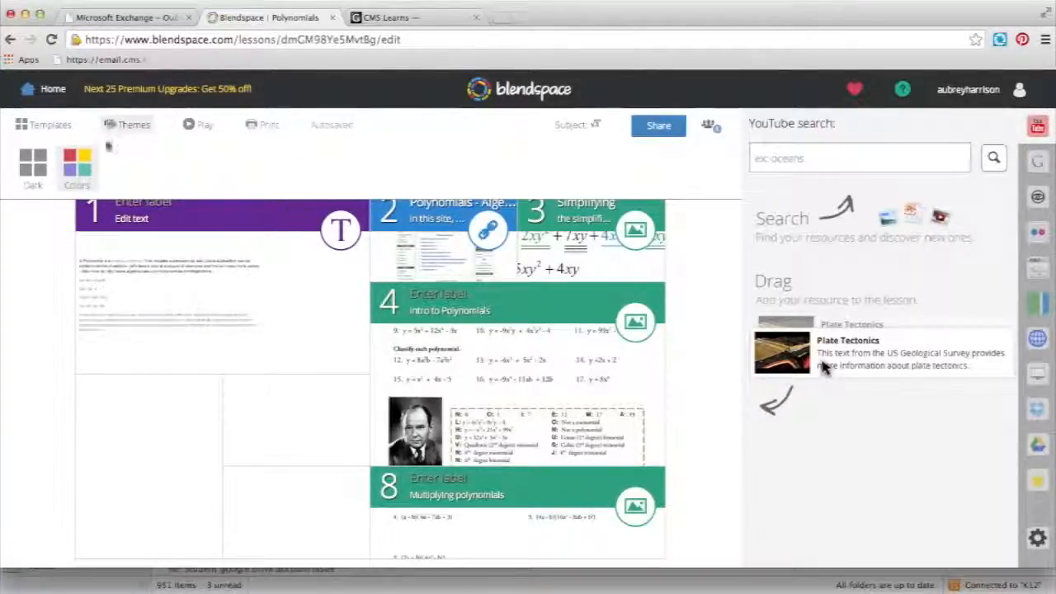
pyautogui.click(42, 174)
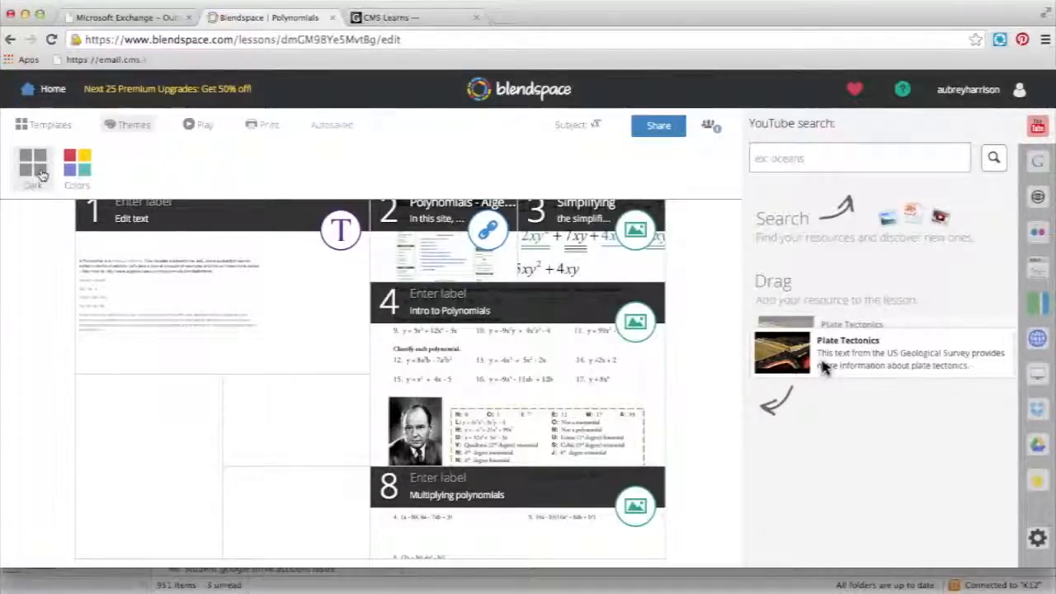
pyautogui.click(30, 238)
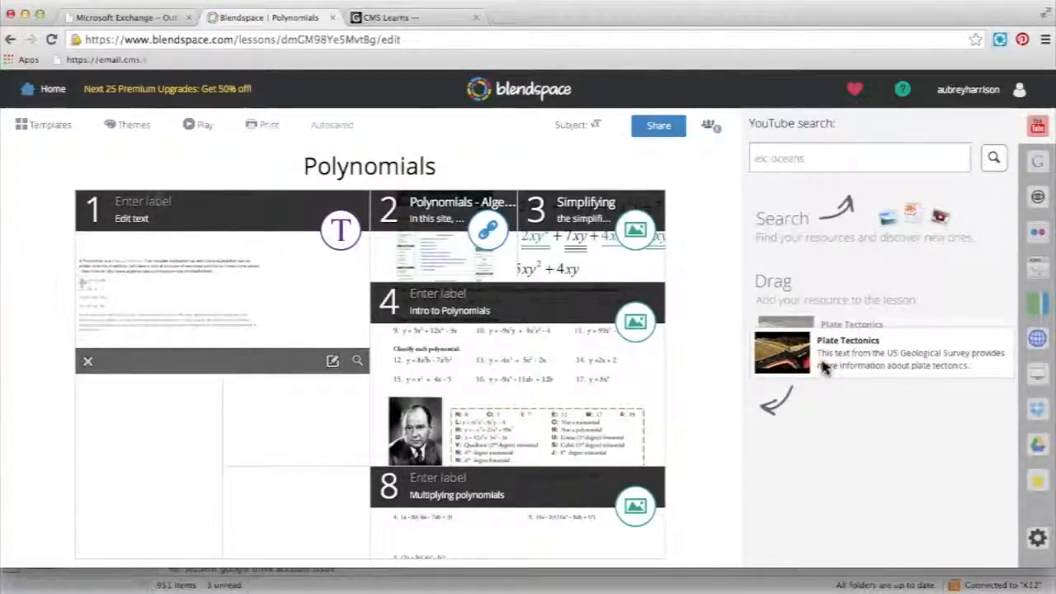
# Label the first tile of the lesson "Start Here".
pyautogui.write('Start Here')
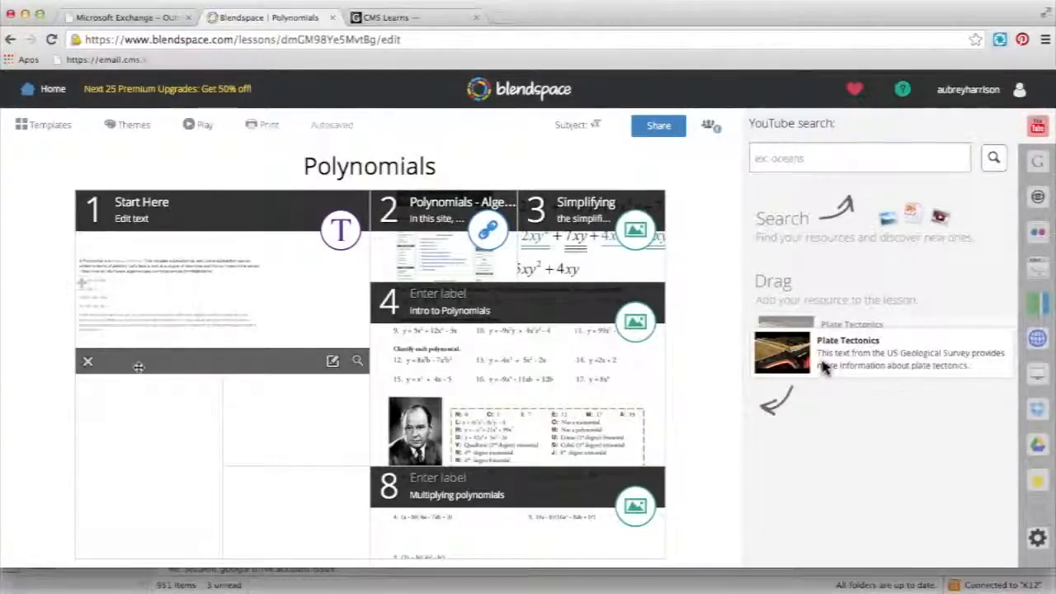
pyautogui.moveTo(154, 424)
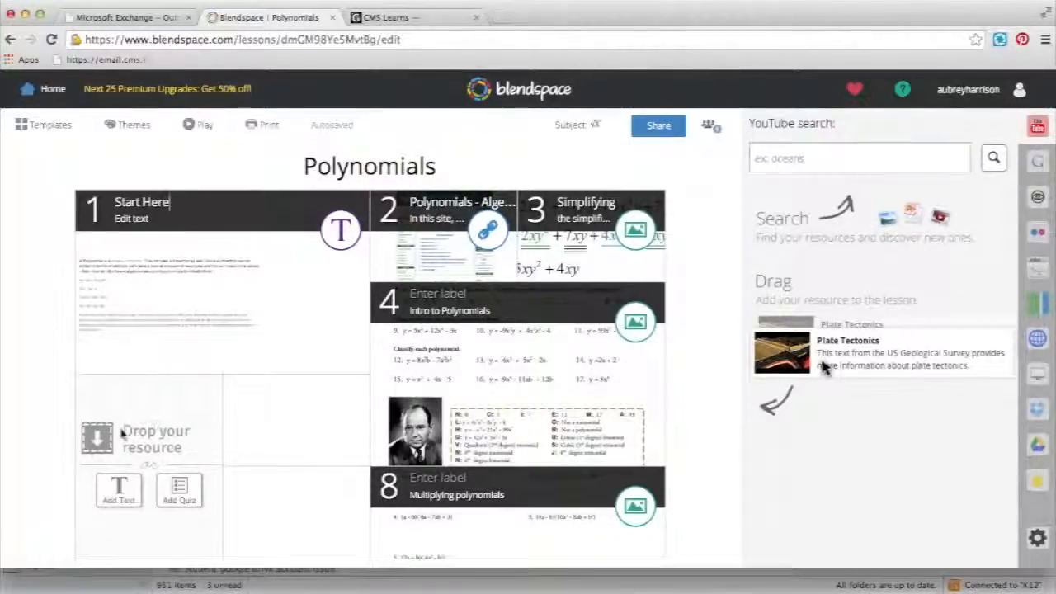
pyautogui.click(118, 502)
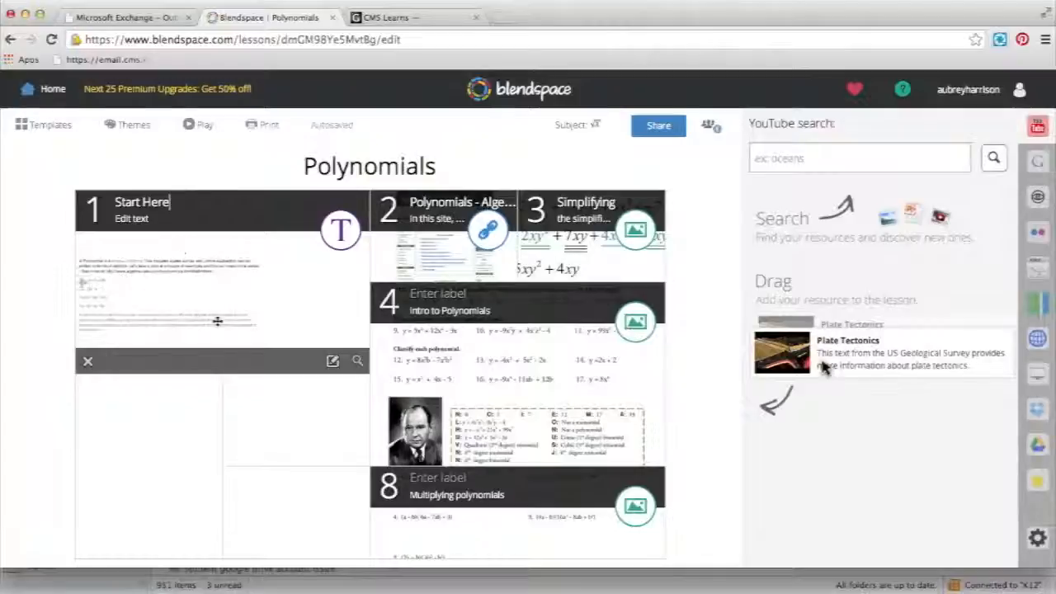
# Search YouTube for "adding polynomials" and add the "Adding and Subtracting Polynomials" video to the empty tile below the first one.
pyautogui.click(803, 162)
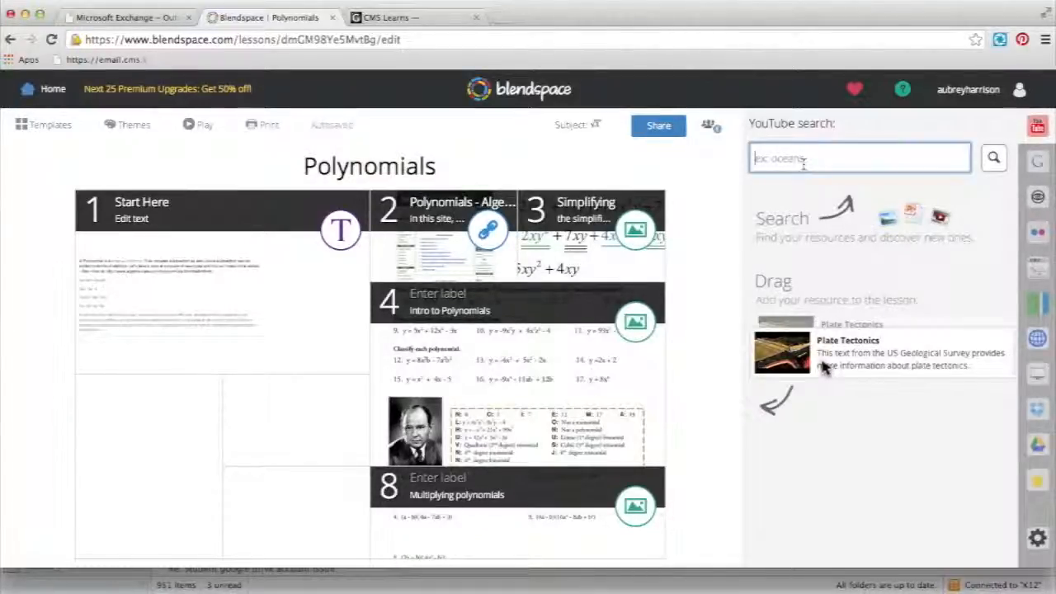
pyautogui.write('adding polynomials')
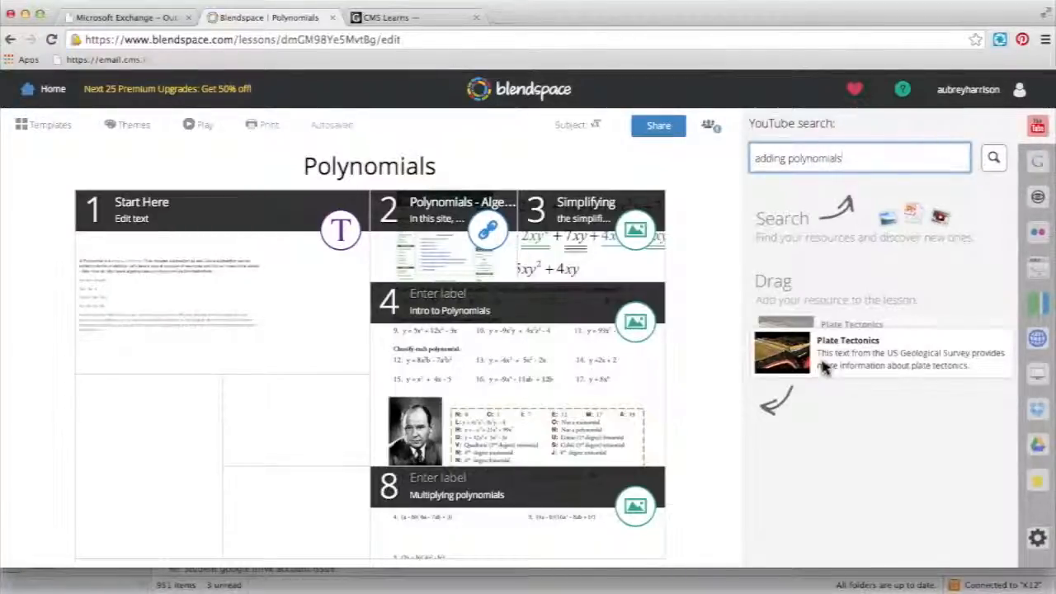
pyautogui.press('Return')
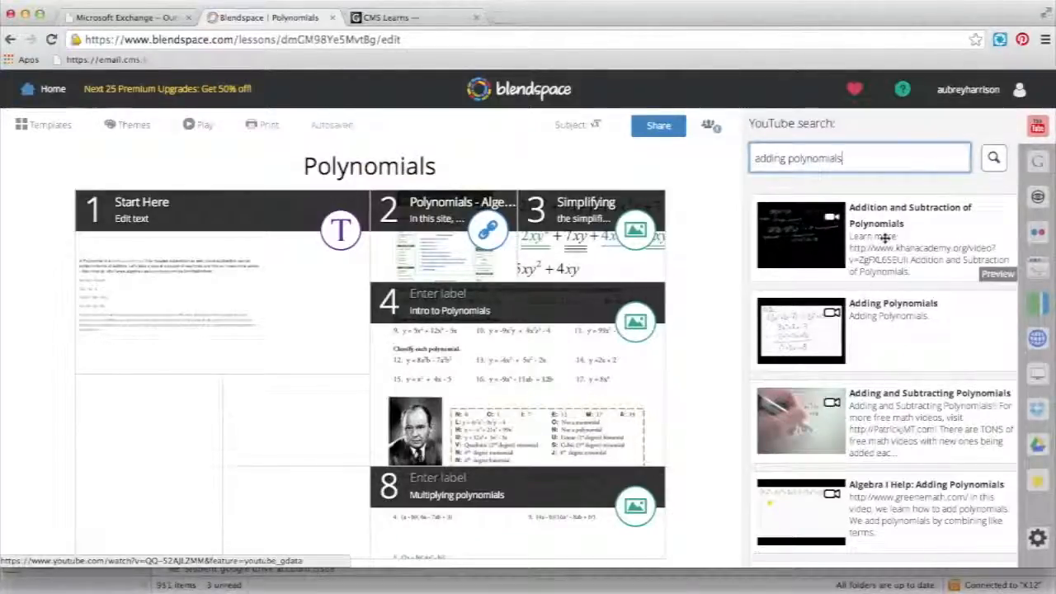
pyautogui.scroll(-1, 885, 430)
pyautogui.scroll(-5, 885, 430)
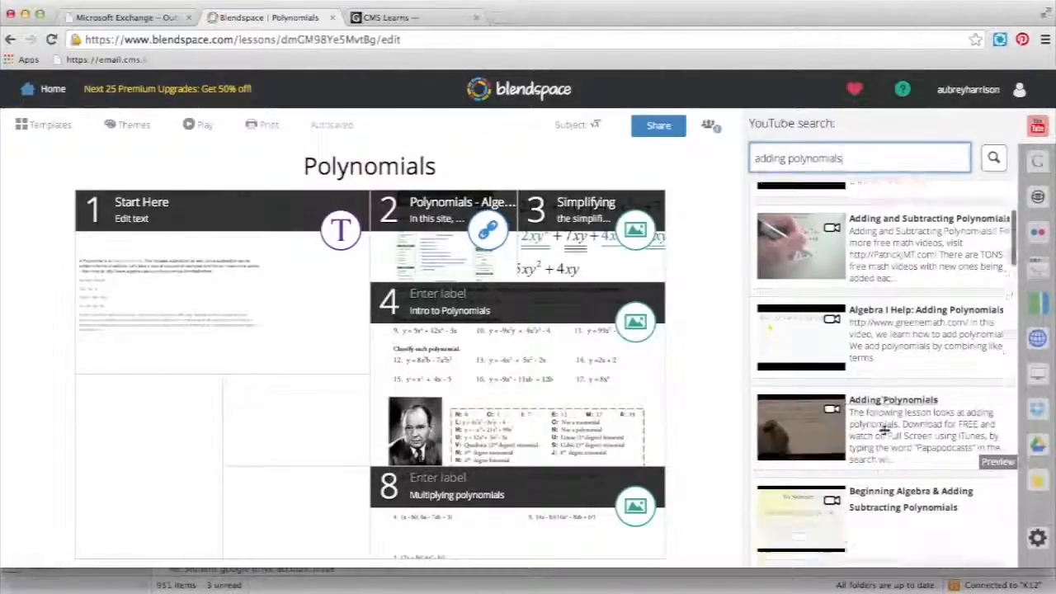
pyautogui.scroll(4, 881, 433)
pyautogui.moveTo(908, 386); pyautogui.dragTo(186, 460)
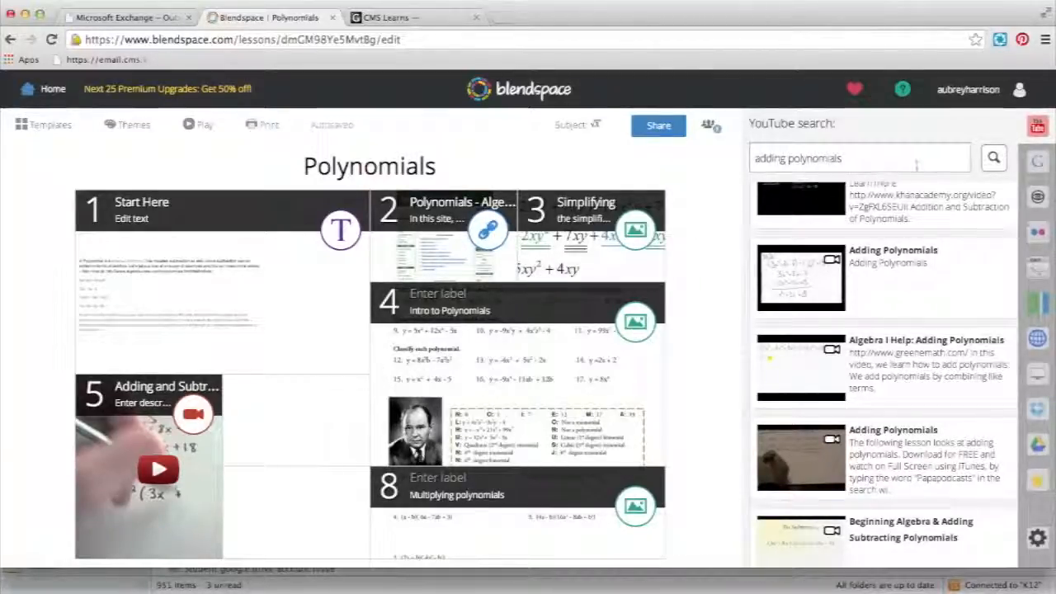
# Check Google, OpenEd and Educreations for adding polynomials, and add the Educreations video "Lesson 5.7 - Adding & Subtracting Polynomials" to the empty tile beside tile 5.
pyautogui.click(1040, 162)
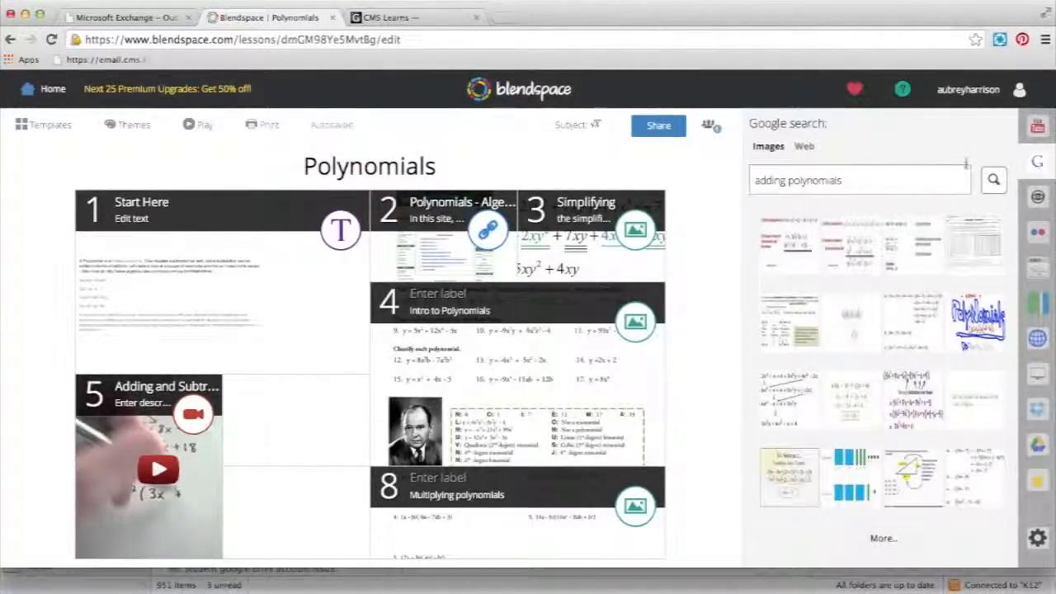
pyautogui.click(805, 147)
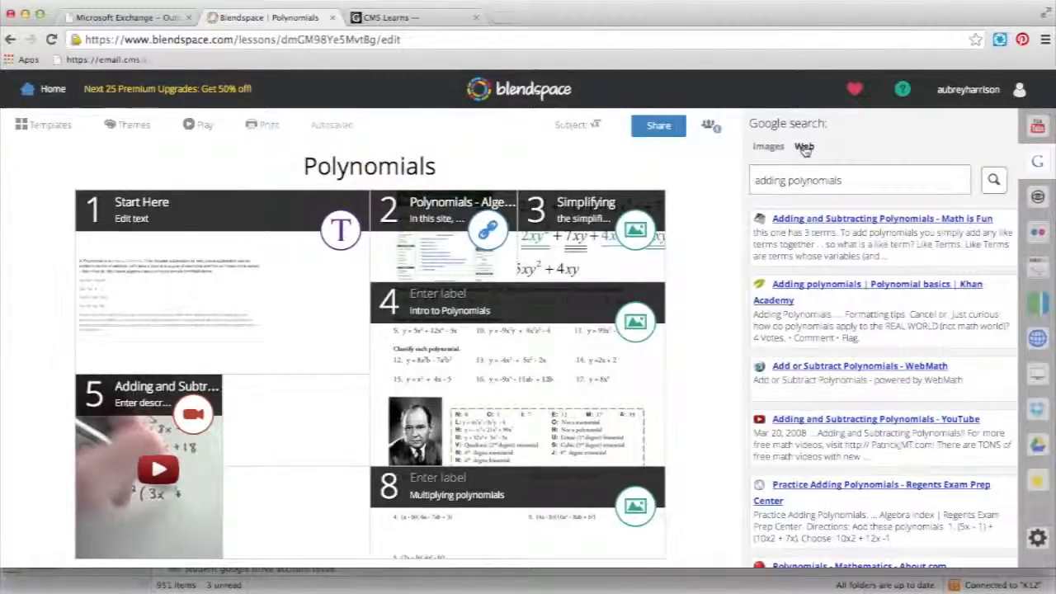
pyautogui.click(1038, 198)
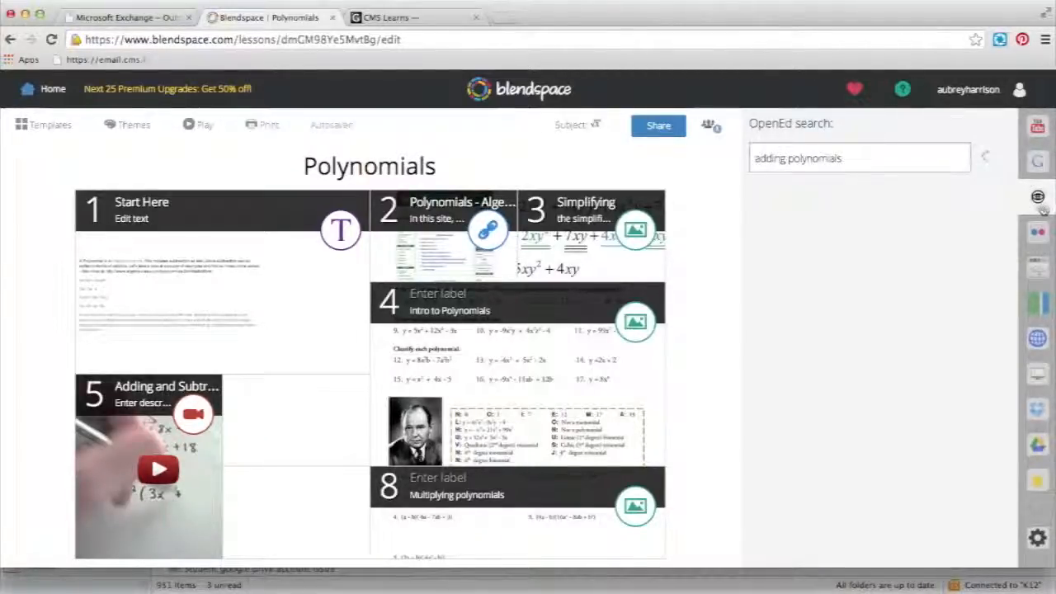
pyautogui.click(1039, 268)
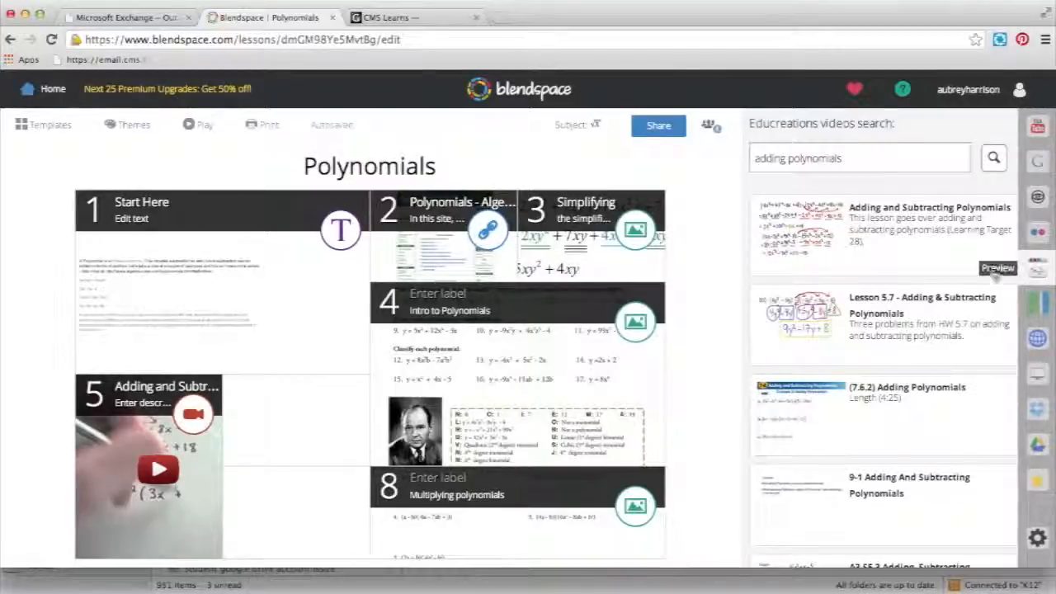
pyautogui.moveTo(855, 328); pyautogui.dragTo(283, 437)
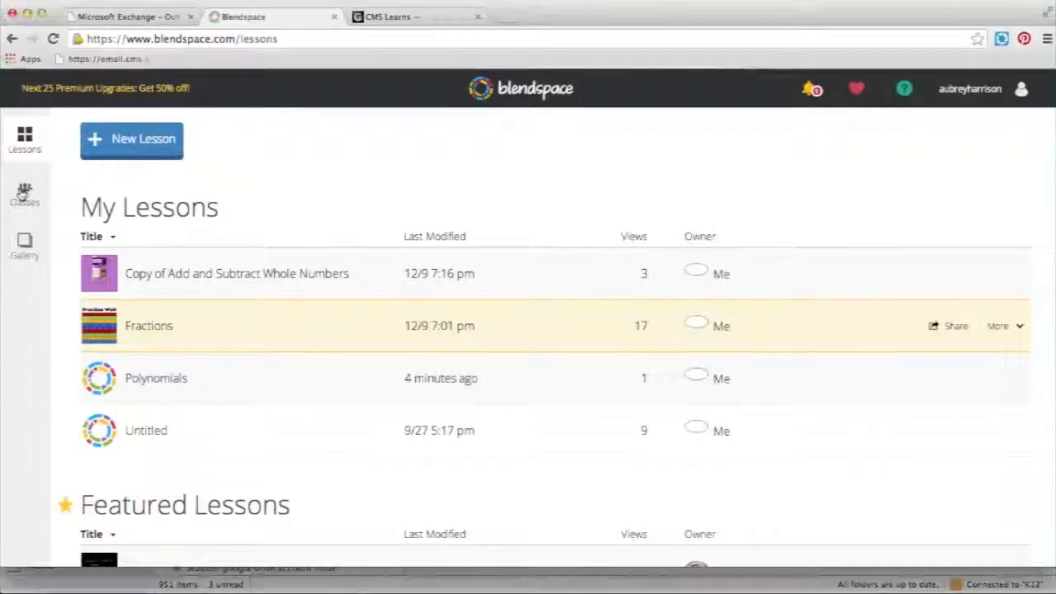
# Review the elementary class's management details, including its class code and student list, and check the grade-level choices for adding a class.
pyautogui.click(24, 194)
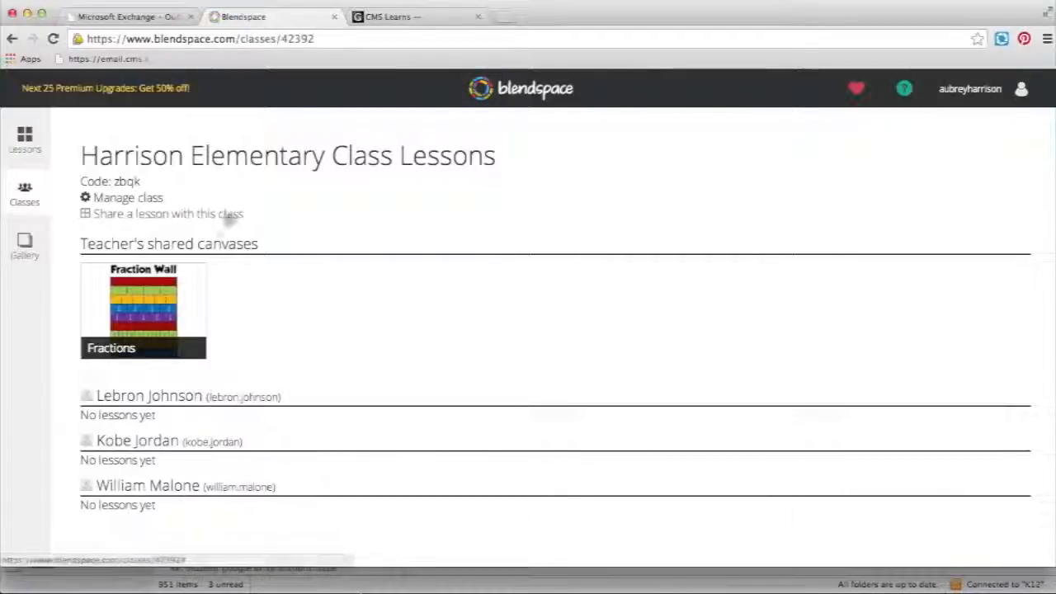
pyautogui.click(153, 199)
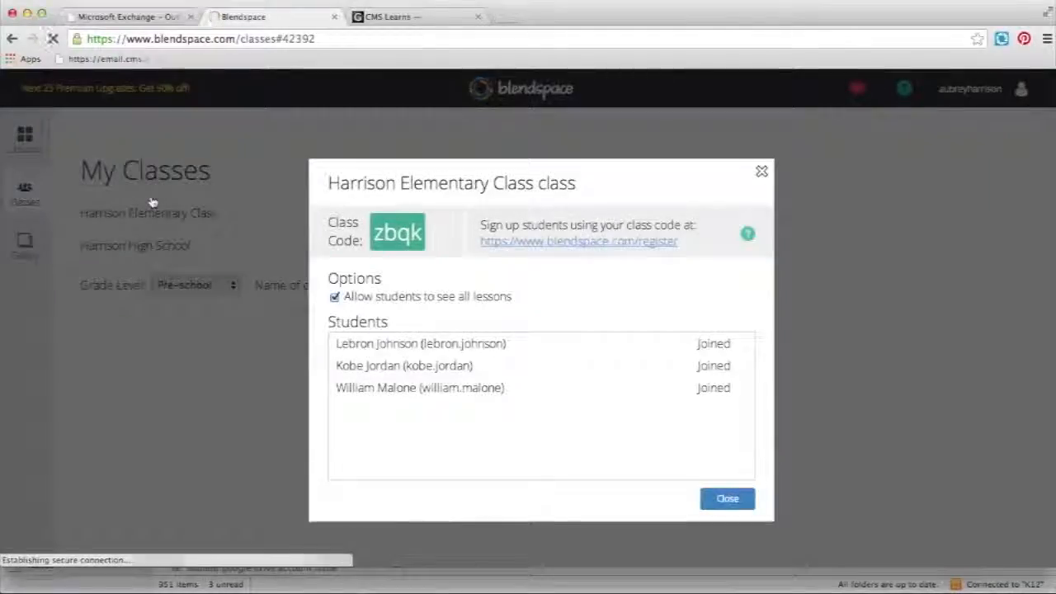
pyautogui.moveTo(489, 371)
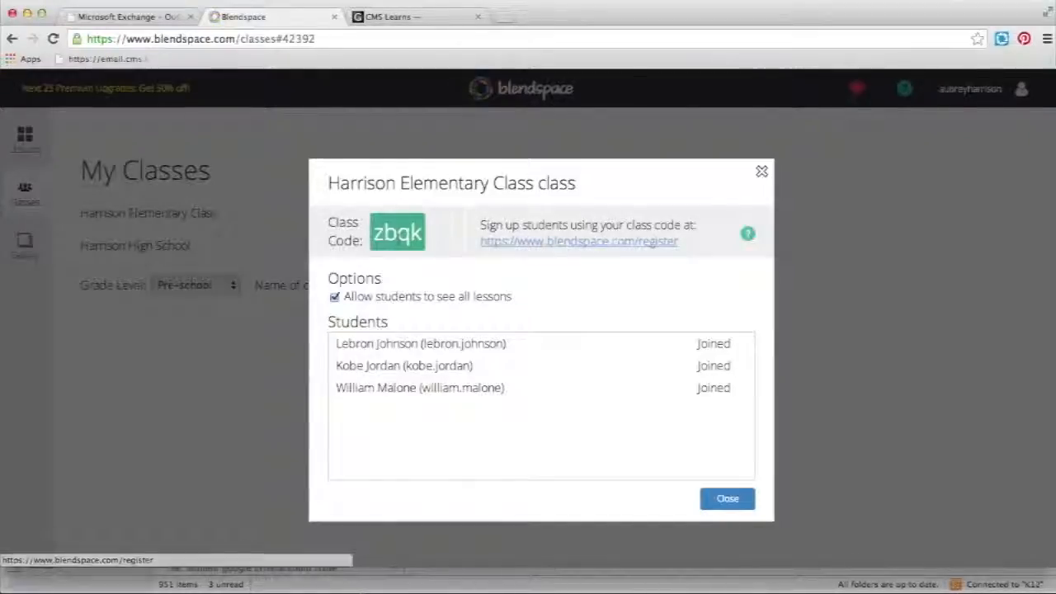
pyautogui.click(727, 500)
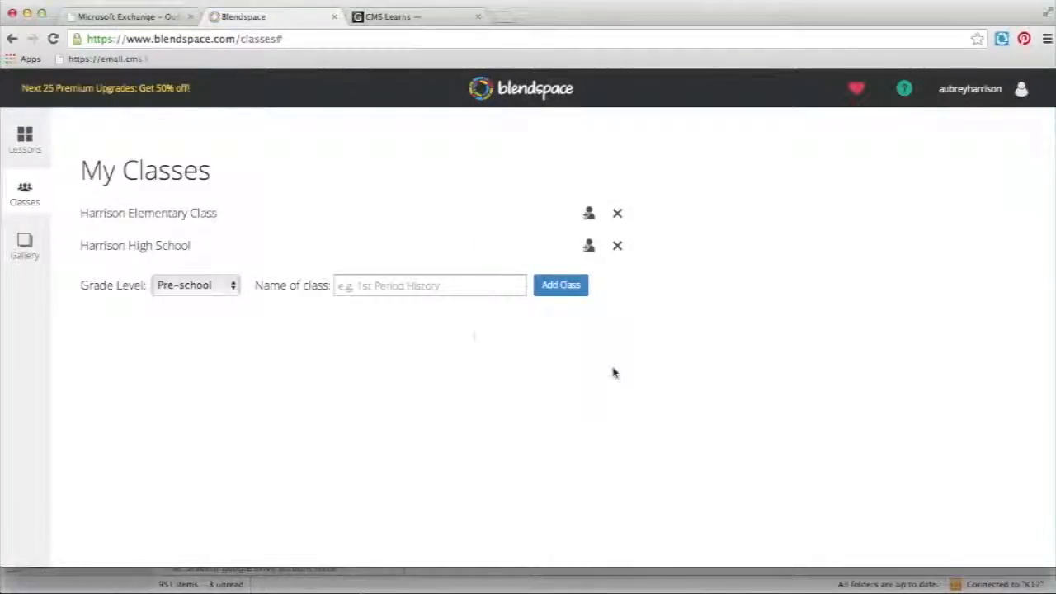
pyautogui.click(235, 286)
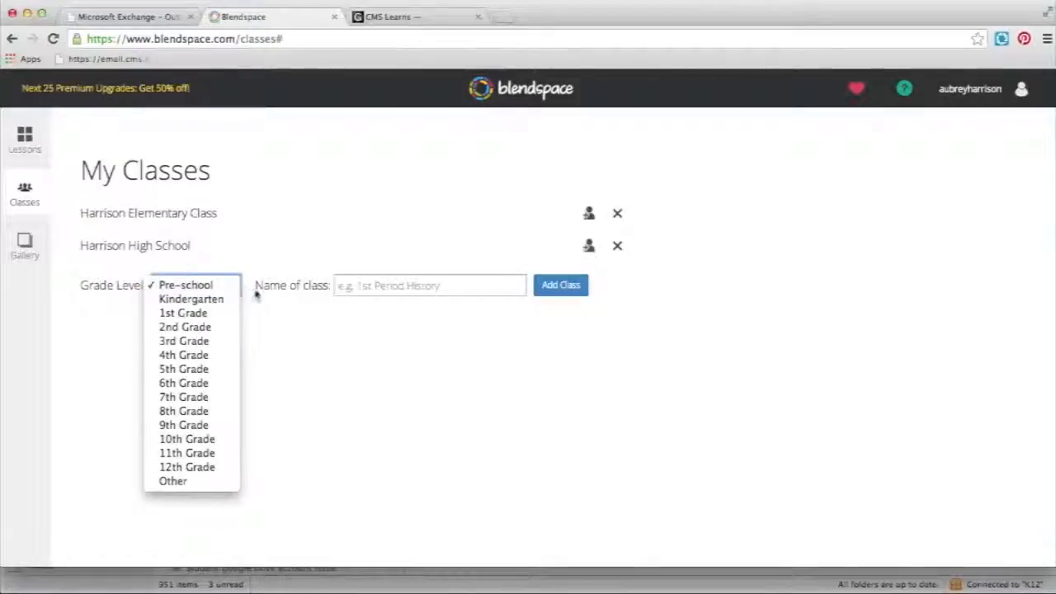
pyautogui.click(368, 285)
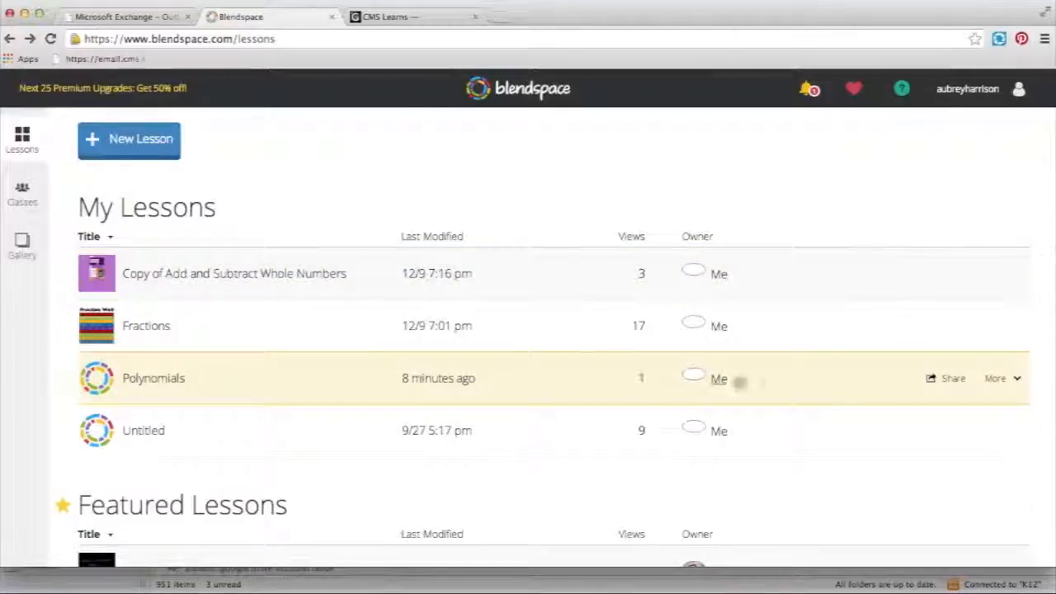
# Review the sharing options of the Polynomials lesson, including its embed code.
pyautogui.click(953, 379)
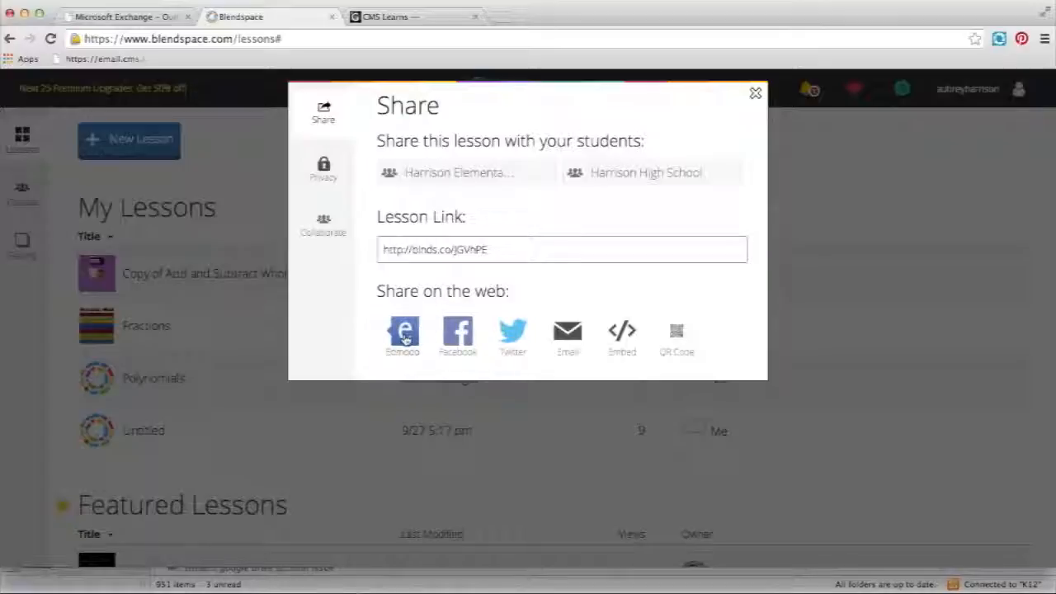
pyautogui.click(622, 334)
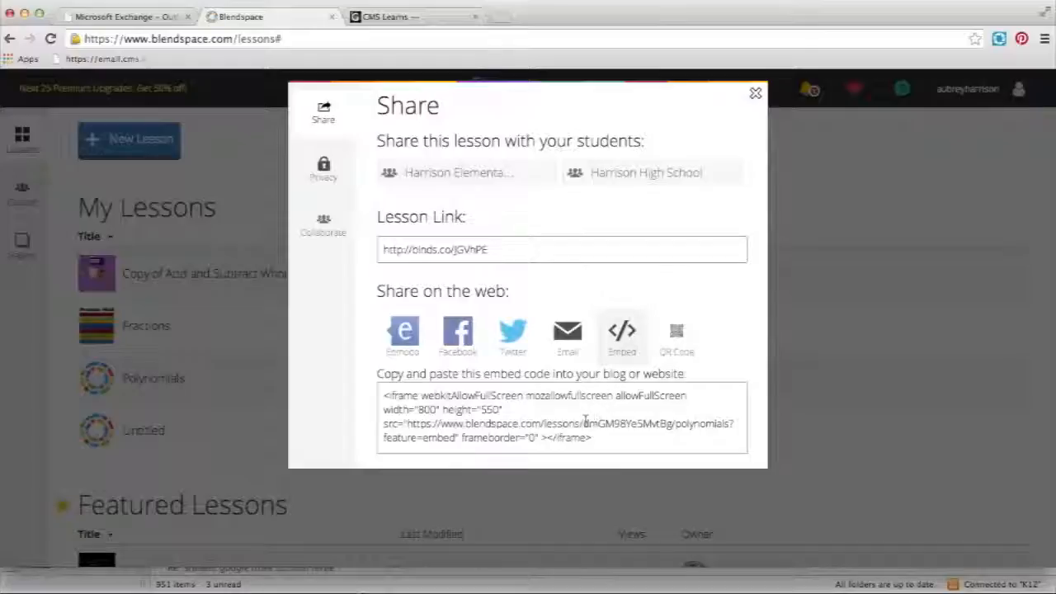
pyautogui.click(623, 334)
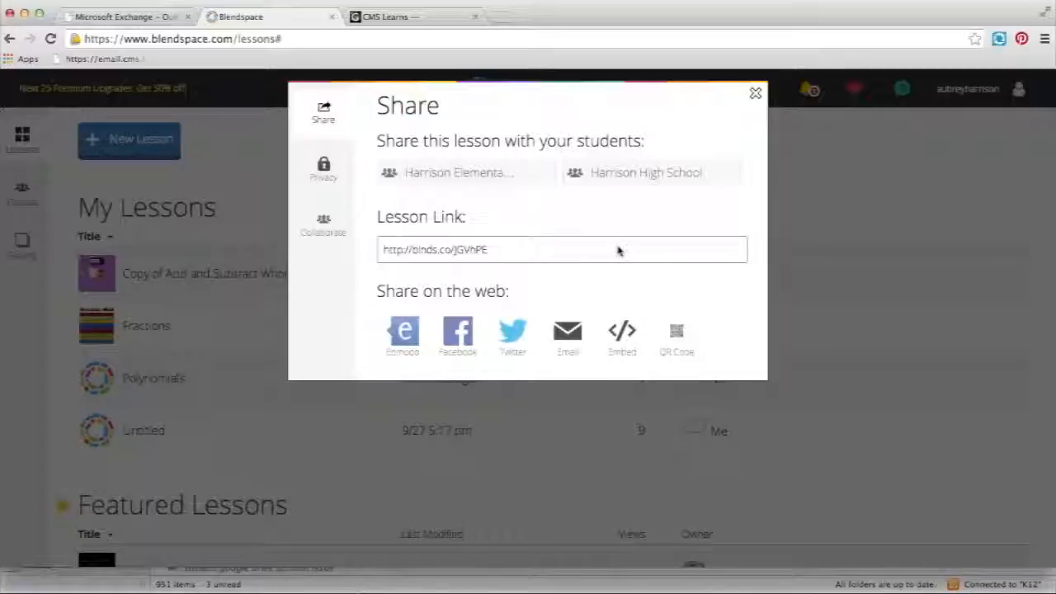
pyautogui.click(756, 95)
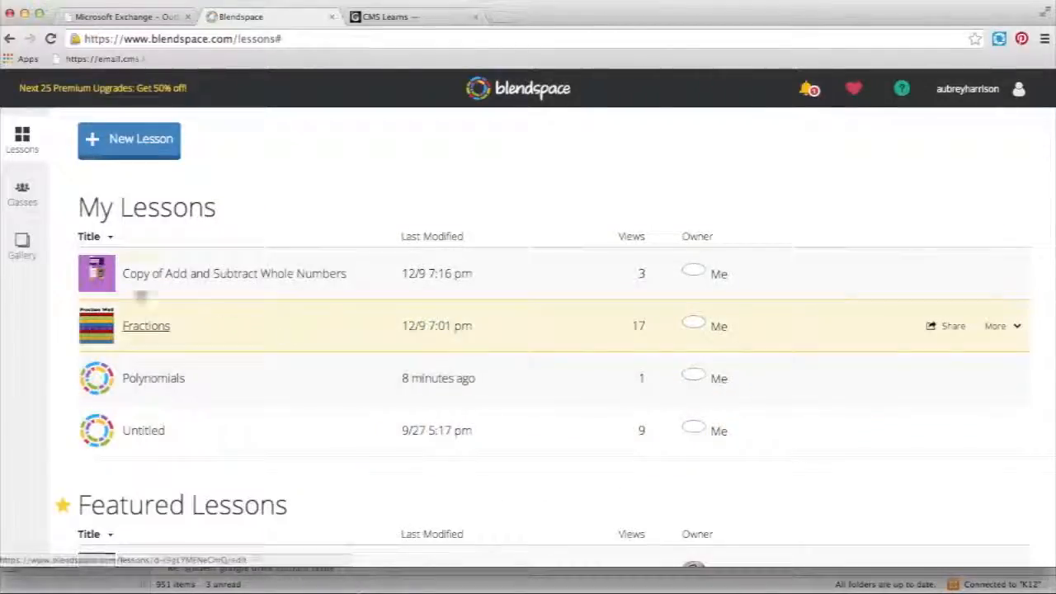
# Search the lesson gallery for "polynomials" and look through the first lesson in the second row of results.
pyautogui.click(31, 259)
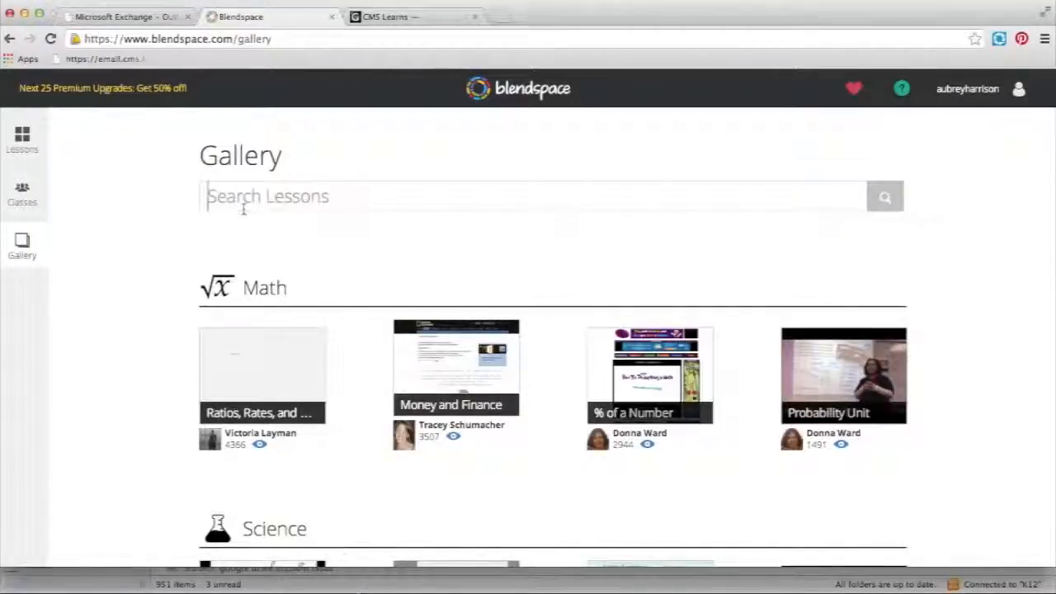
pyautogui.write('polynomials')
pyautogui.press('Return')
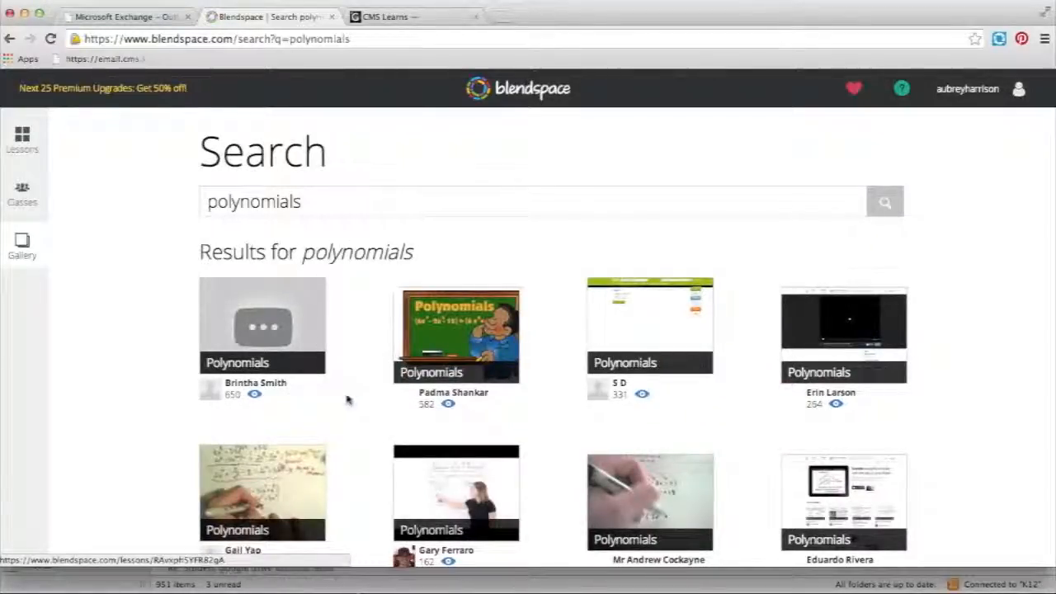
pyautogui.click(314, 489)
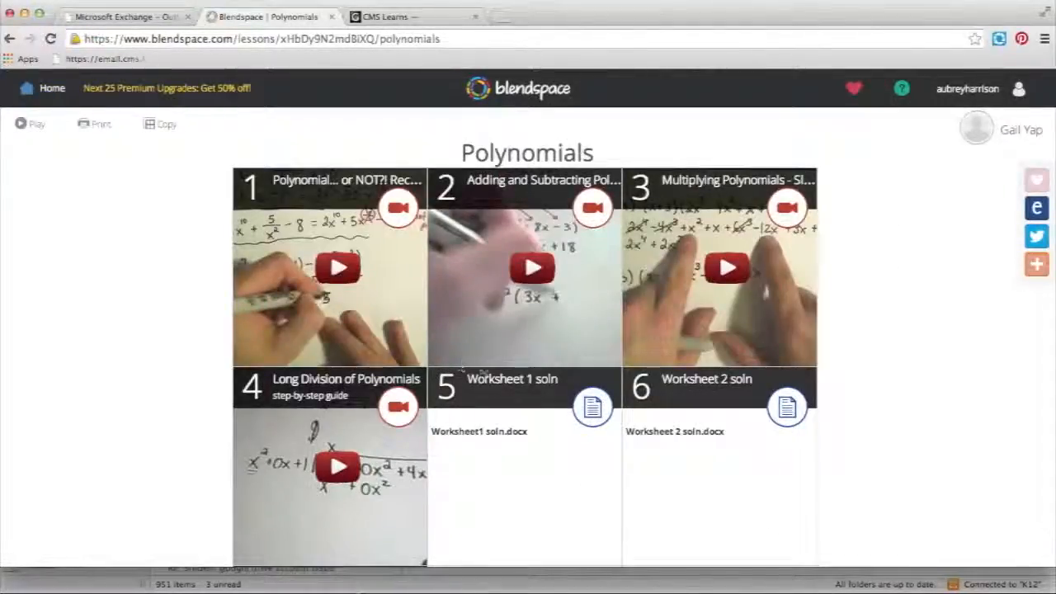
pyautogui.scroll(-5, 484, 423)
pyautogui.scroll(5, 484, 423)
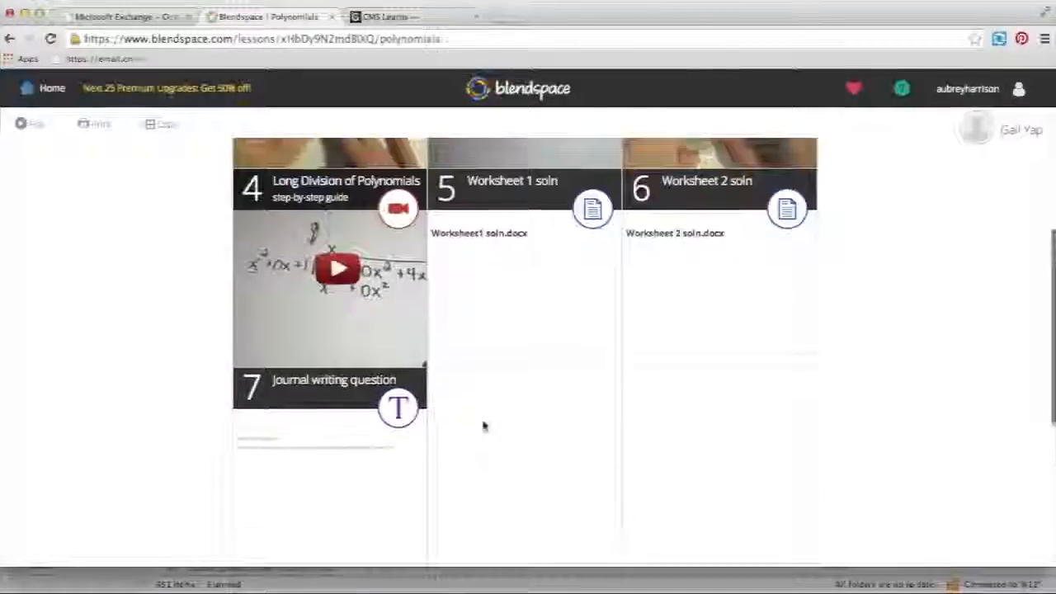